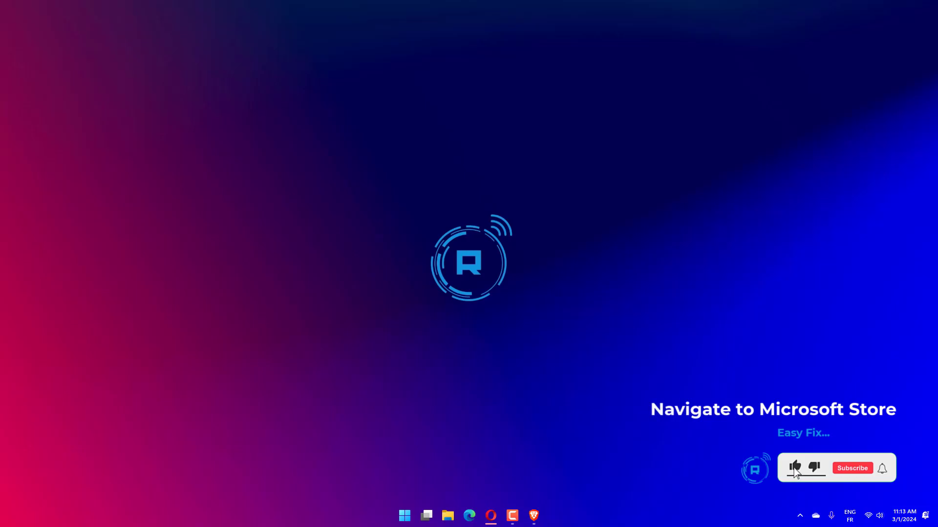
Download and save the 3D Viewer installer from its Microsoft Store page, then close the browser.
{"action": "left_click", "coordinate": [534, 516]}
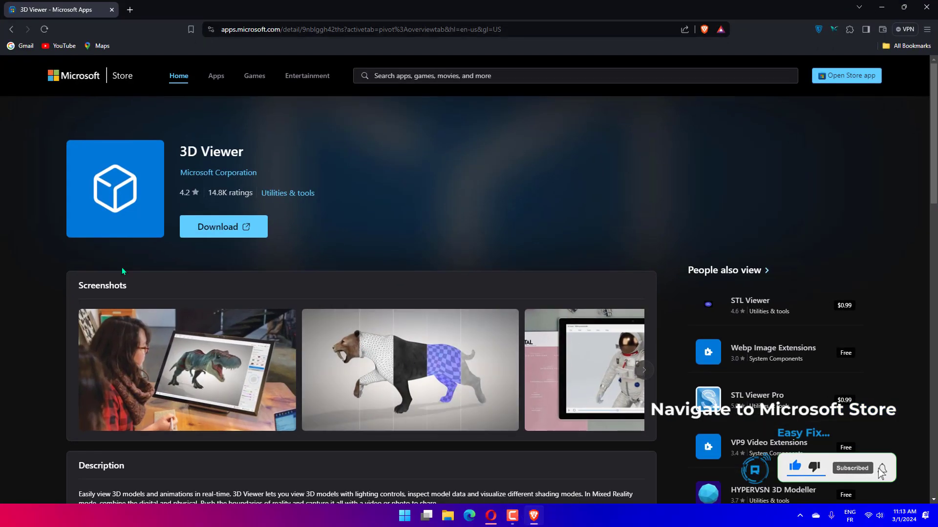
{"action": "left_click", "coordinate": [242, 230]}
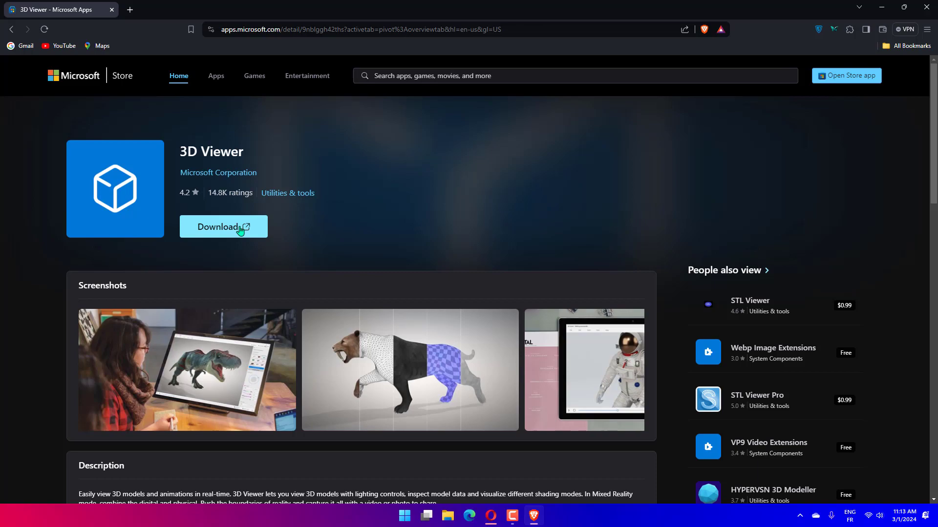
{"action": "left_click", "coordinate": [393, 247]}
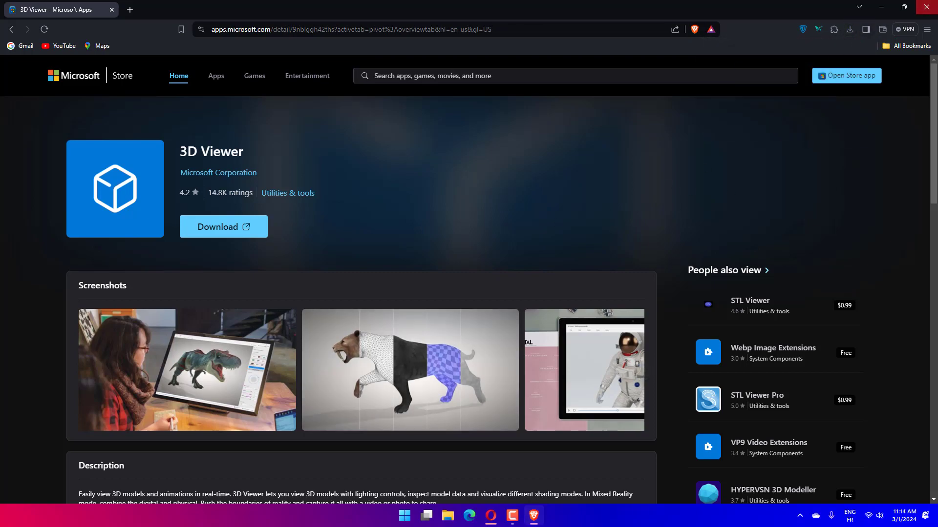
{"action": "left_click", "coordinate": [926, 7]}
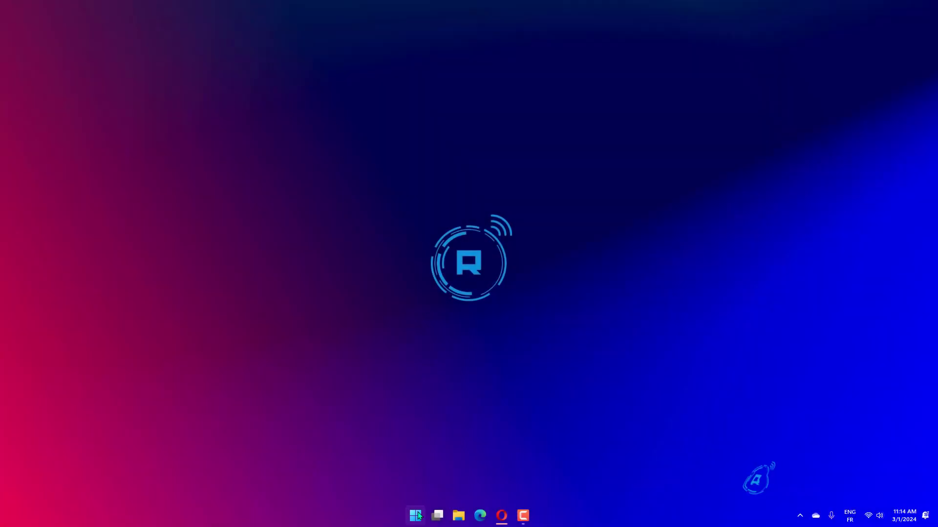
Run the PowerShell Add-AppxPackage command in an administrator Command Prompt, then close it.
{"action": "left_click", "coordinate": [415, 516]}
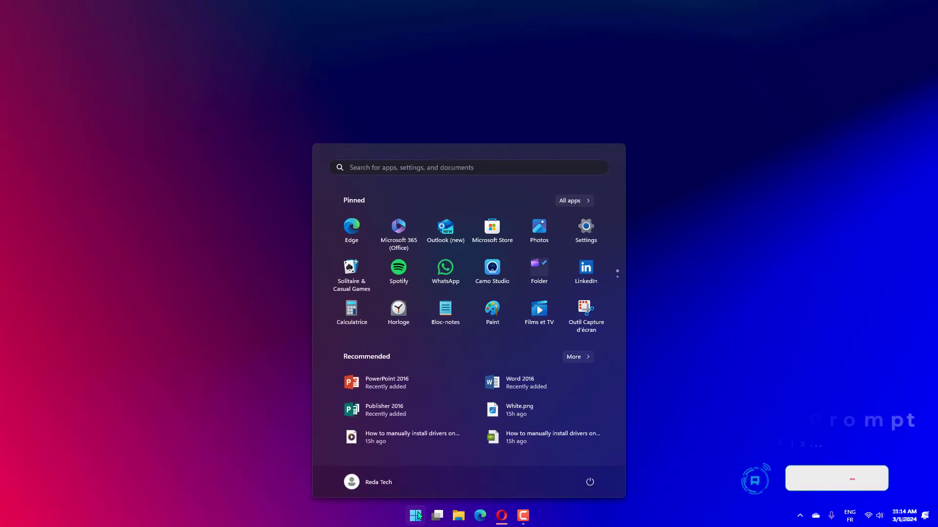
{"action": "type", "text": "cmd"}
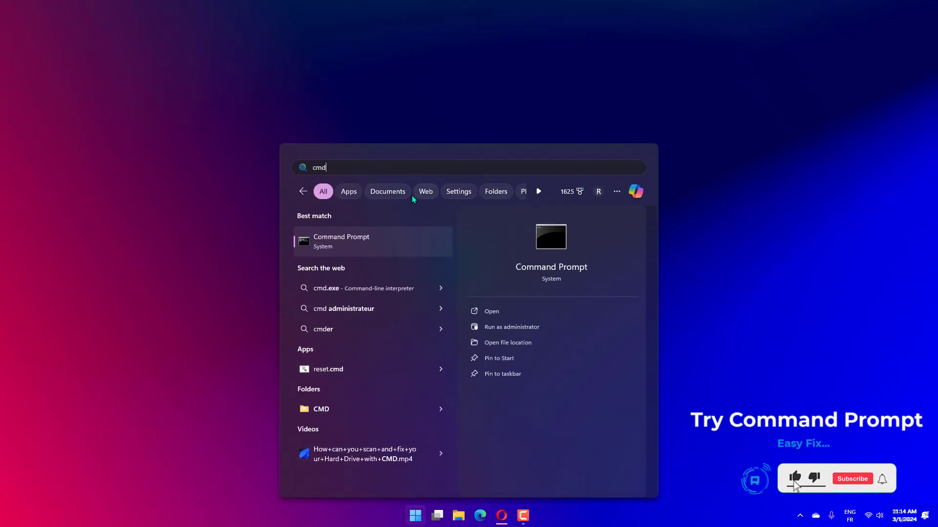
{"action": "right_click", "coordinate": [370, 244]}
{"action": "left_click", "coordinate": [391, 258]}
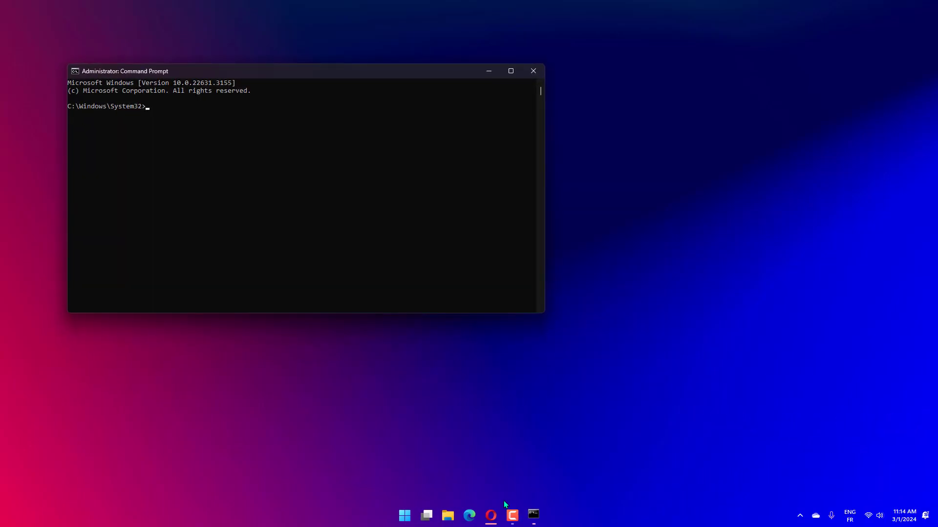
{"action": "left_click", "coordinate": [194, 131]}
{"action": "type", "text": "PowerShell -ExecutionPolicy Unrestricted -Command \"& {$manifest = (Get-AppxPackage *Microsoft3DViewer*).InstallLocation + '\\AppxManifest.xml' ; Add-AppxPackage -DisableDevelopmentMode -Register $manifest}"}
{"action": "key", "text": "Return"}
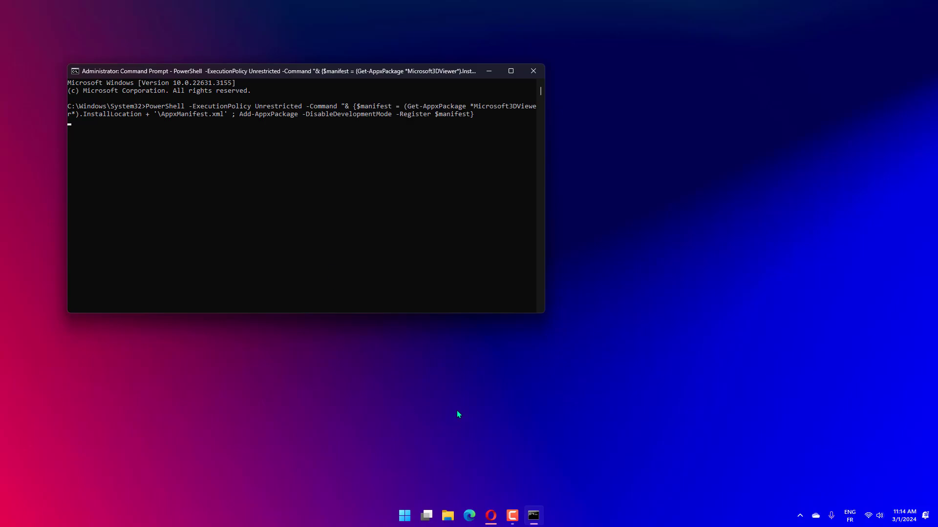
{"action": "left_click", "coordinate": [533, 70]}
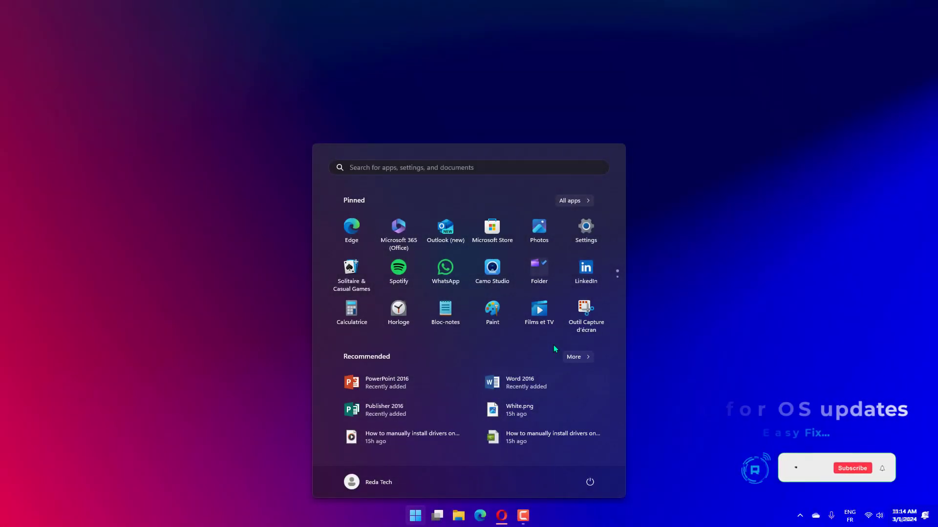
Open Windows Update in Settings, confirm the system is up to date, then close Settings.
{"action": "left_click", "coordinate": [591, 243]}
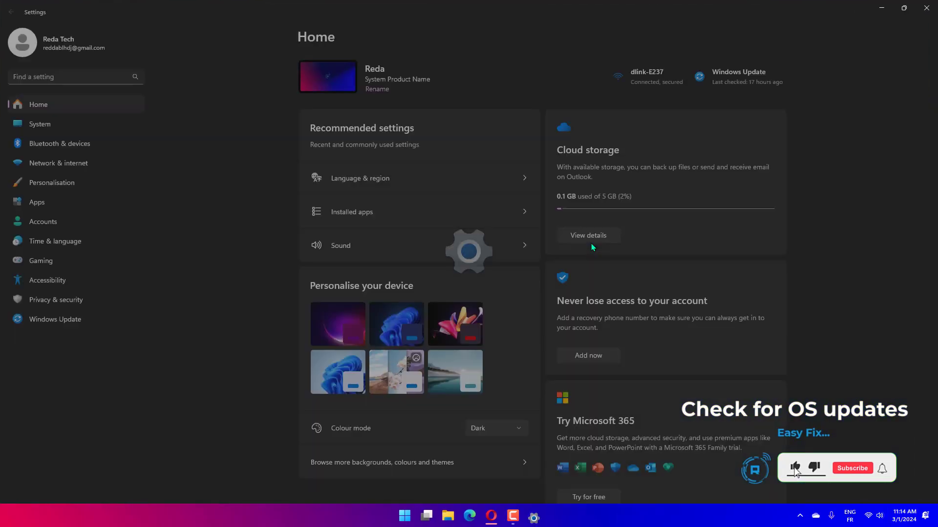
{"action": "left_click", "coordinate": [99, 318]}
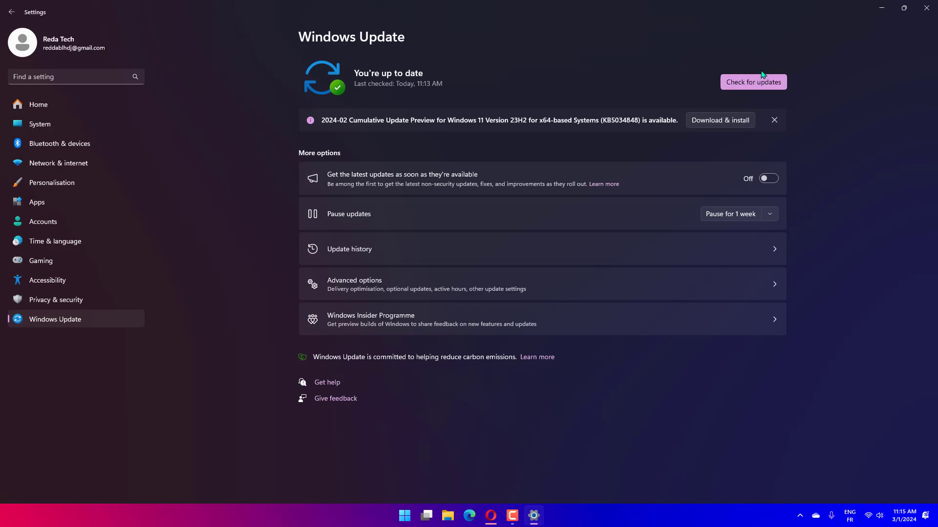
{"action": "left_click", "coordinate": [927, 7]}
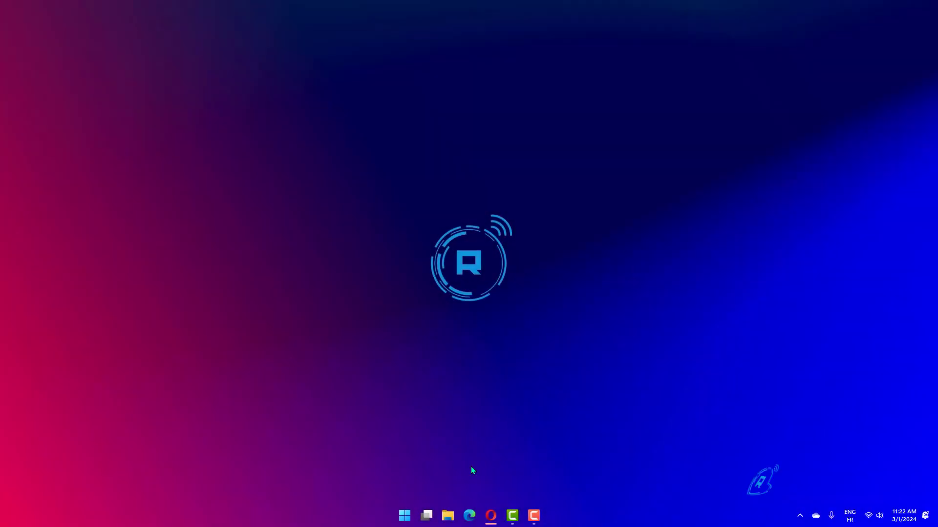
Search Start for the 3D Viewer installer, then expand Recommended to show Visionneuse 3D.
{"action": "left_click", "coordinate": [404, 516]}
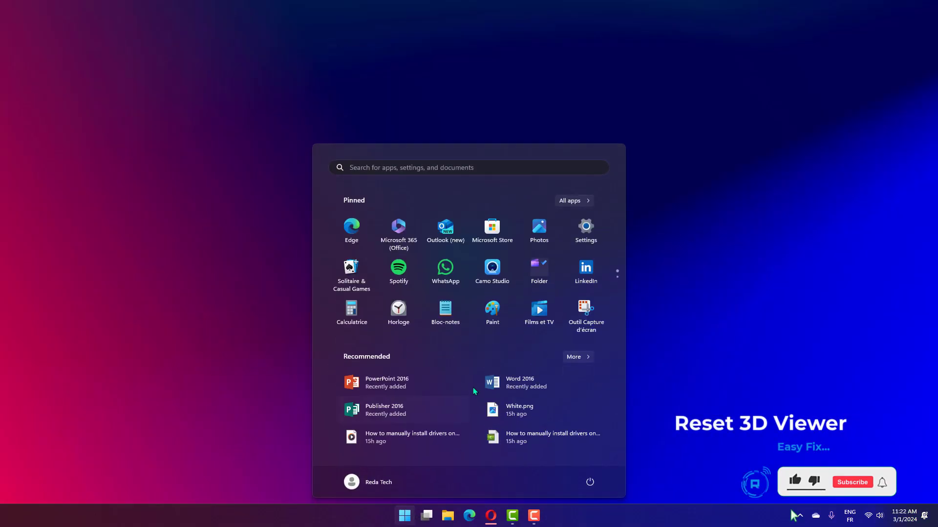
{"action": "left_click", "coordinate": [467, 168]}
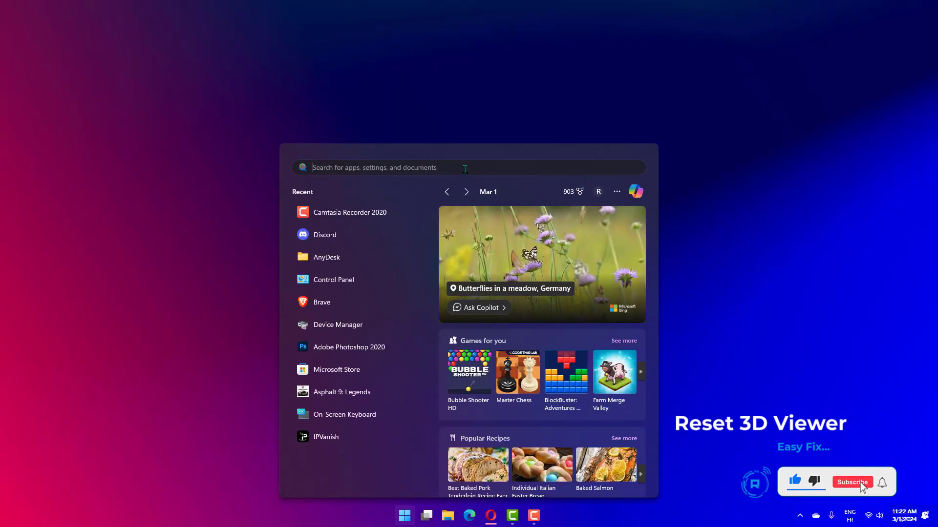
{"action": "type", "text": "3D Viewer"}
{"action": "right_click", "coordinate": [390, 236]}
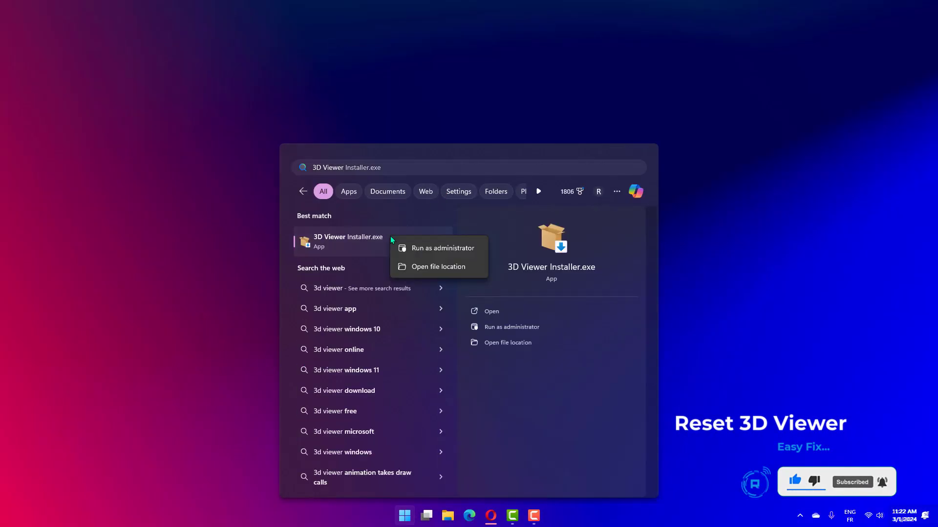
{"action": "left_click", "coordinate": [507, 423]}
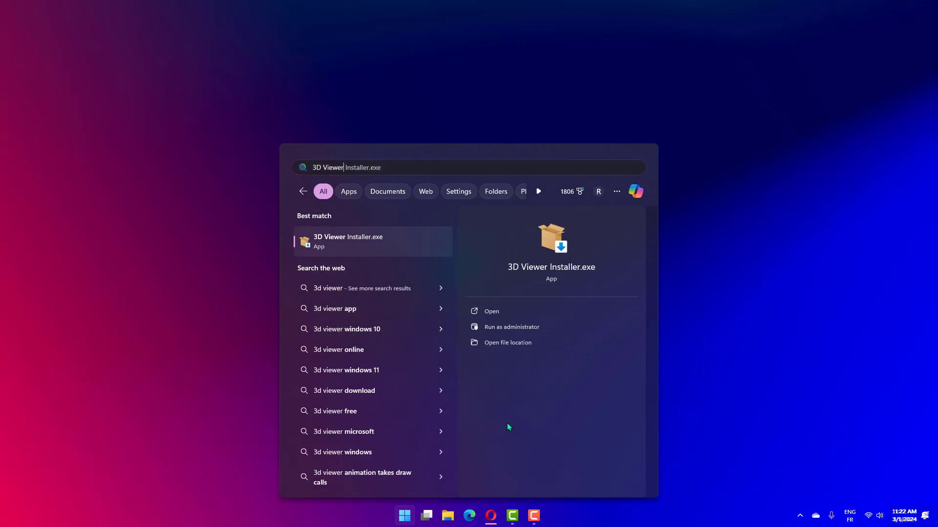
{"action": "left_click", "coordinate": [350, 192]}
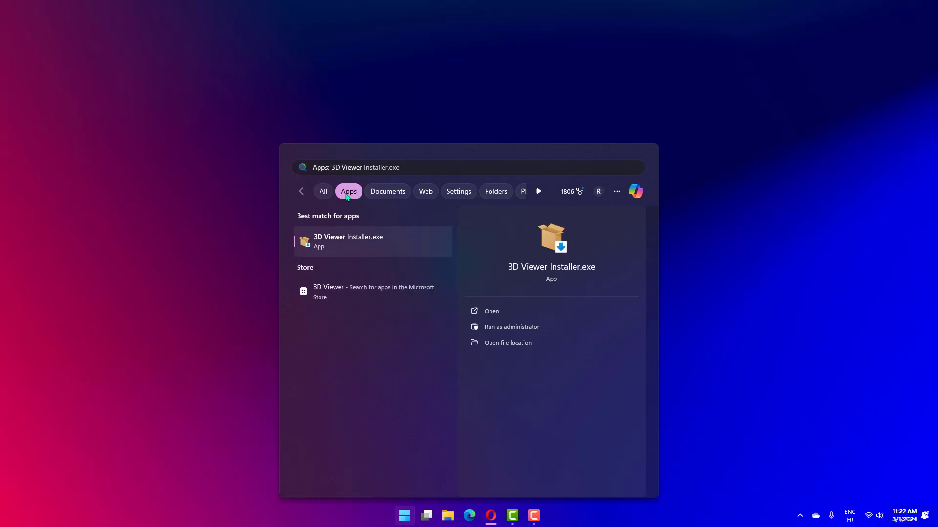
{"action": "left_click", "coordinate": [303, 191]}
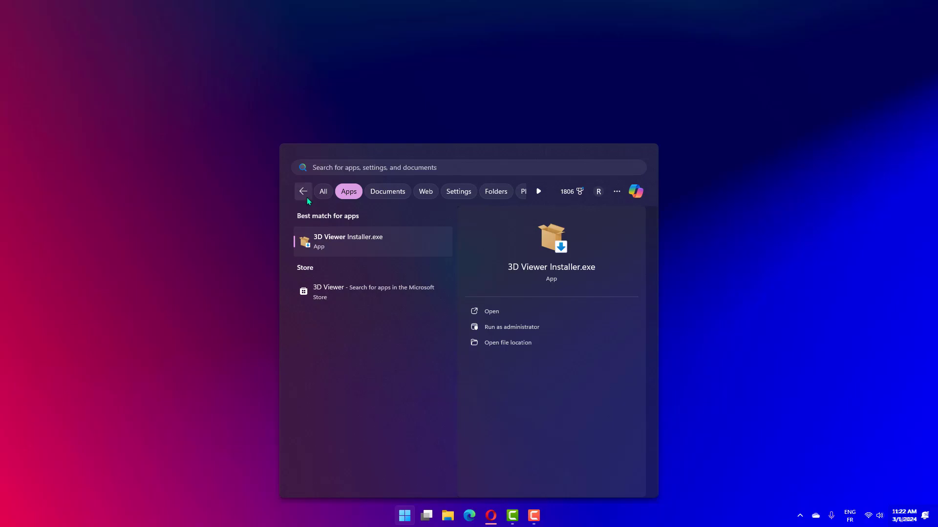
{"action": "left_click", "coordinate": [405, 516]}
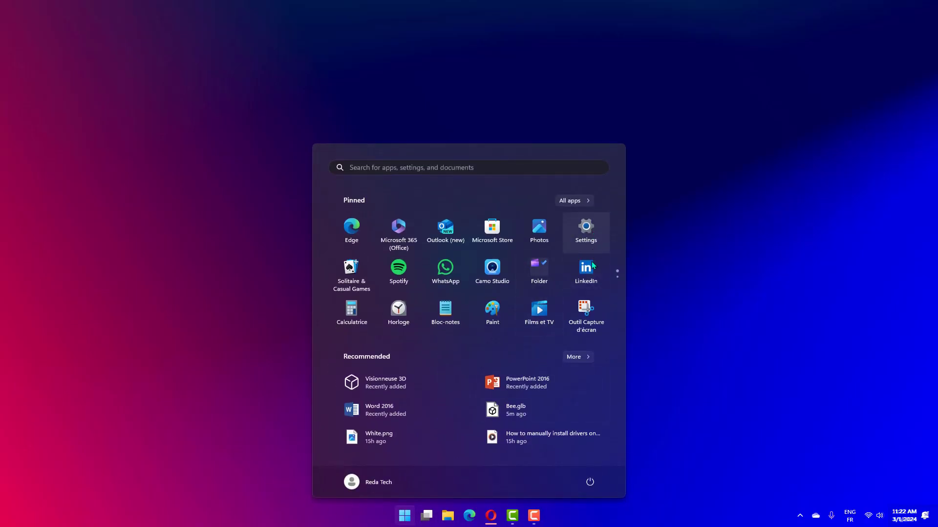
{"action": "left_click", "coordinate": [577, 357]}
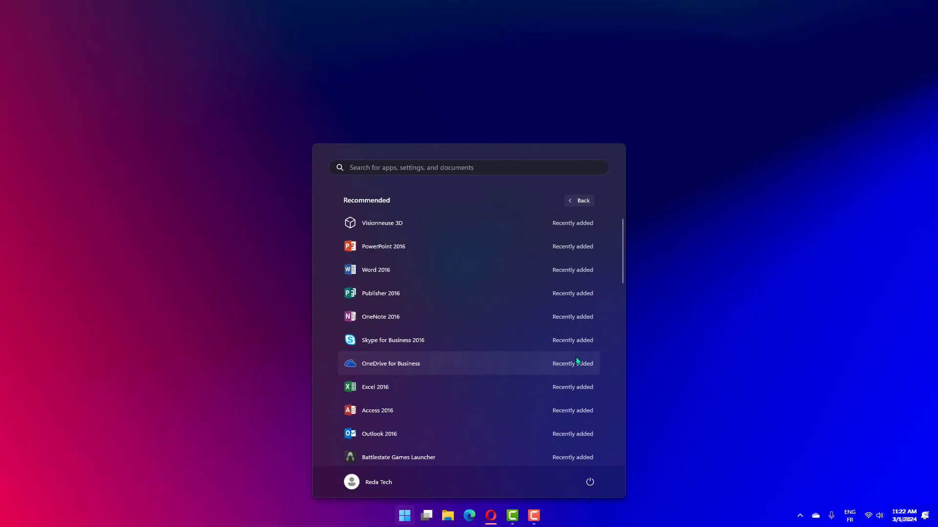